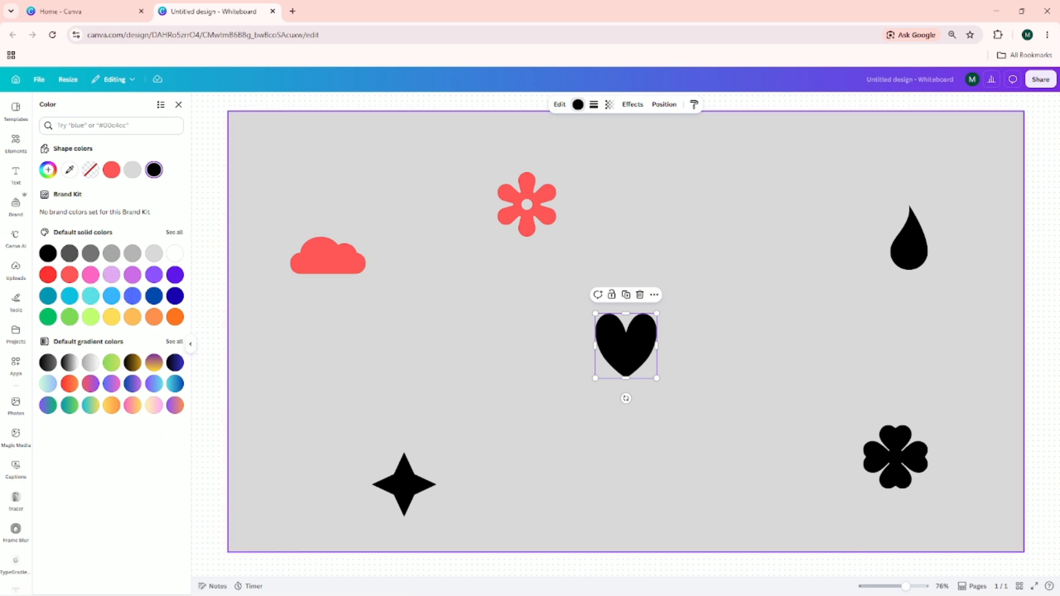
# Move the black heart slightly up and right, and shift the grey background rectangle slightly to the right.
pyautogui.press('Escape')
pyautogui.moveTo(546, 346); pyautogui.dragTo(559, 332)
pyautogui.moveTo(546, 397)
pyautogui.mouseDown()
pyautogui.moveTo(471, 405)
pyautogui.moveTo(567, 398)
pyautogui.mouseUp()
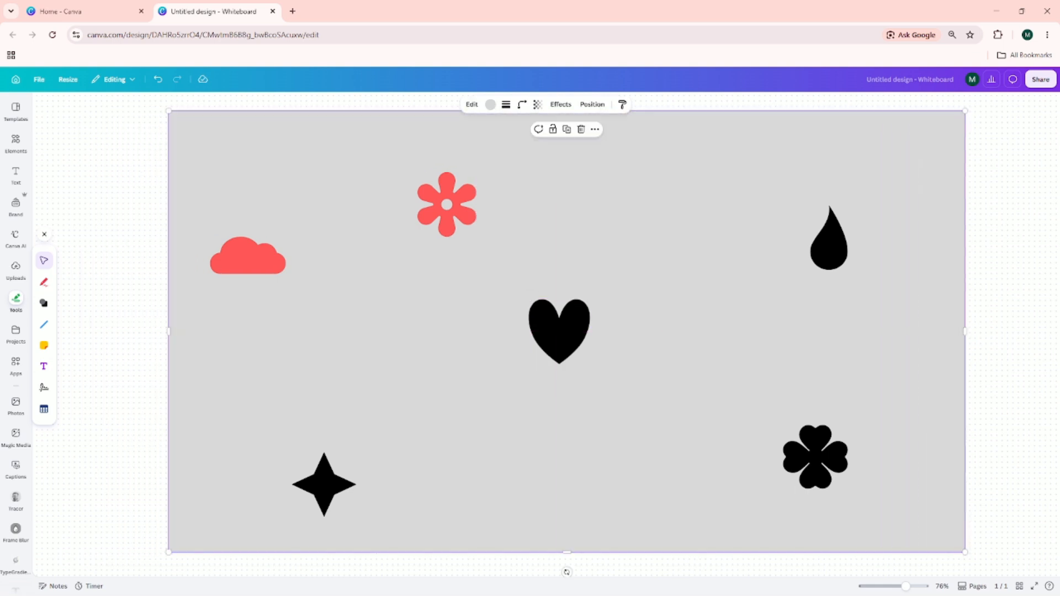
# Move the four-pointed star slightly upward and the clover slightly to the right.
pyautogui.moveTo(324, 484)
pyautogui.mouseDown()
pyautogui.moveTo(327, 457)
pyautogui.moveTo(327, 472)
pyautogui.mouseUp()
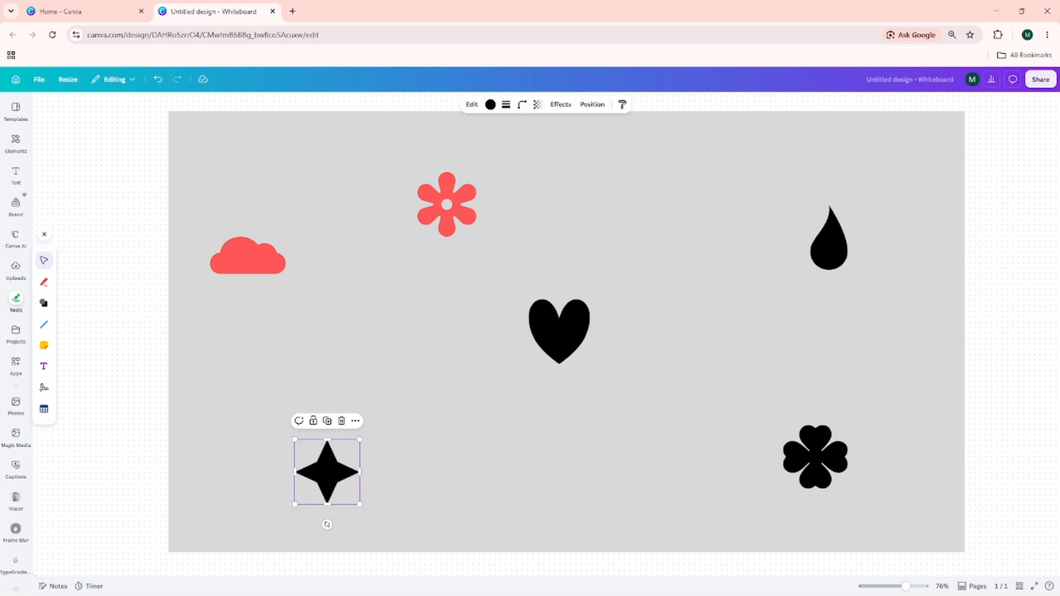
pyautogui.press('Escape')
pyautogui.moveTo(816, 457); pyautogui.dragTo(823, 457)
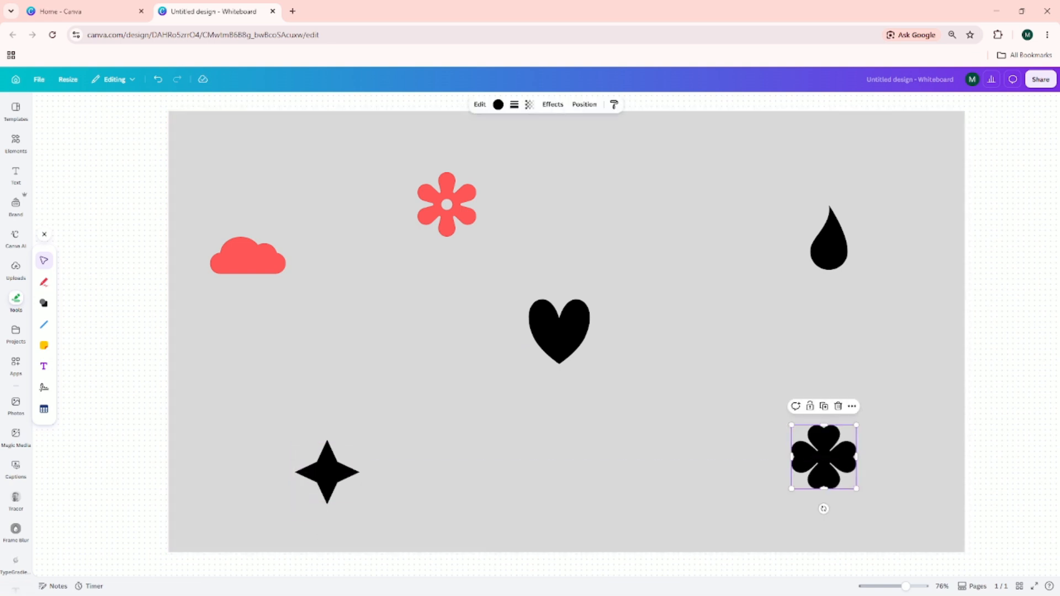
pyautogui.press('Escape')
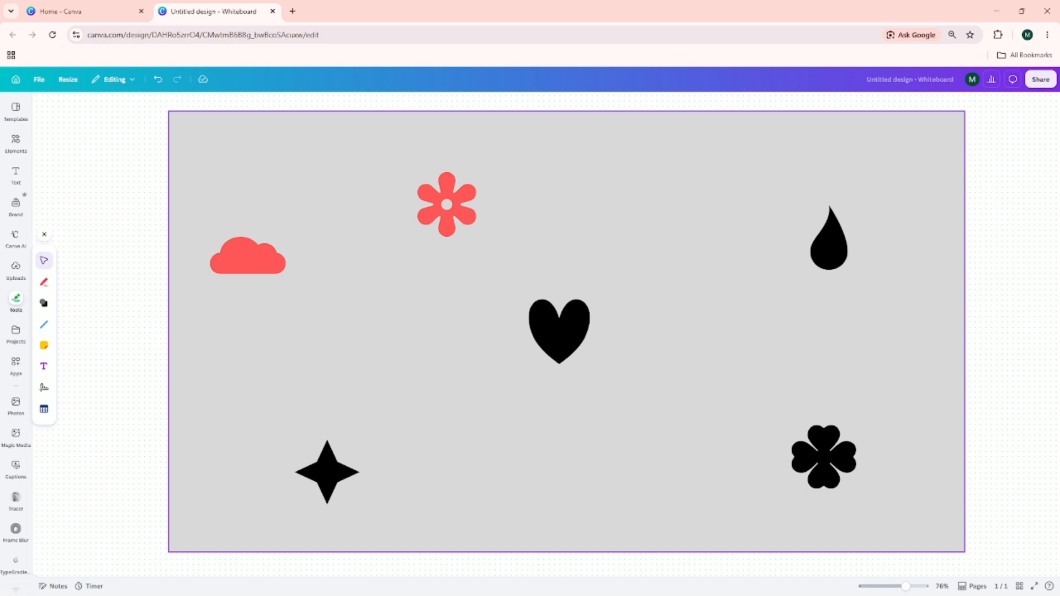
# Group the red flower, red cloud and black heart, and ungroup them again.
pyautogui.click(447, 204)
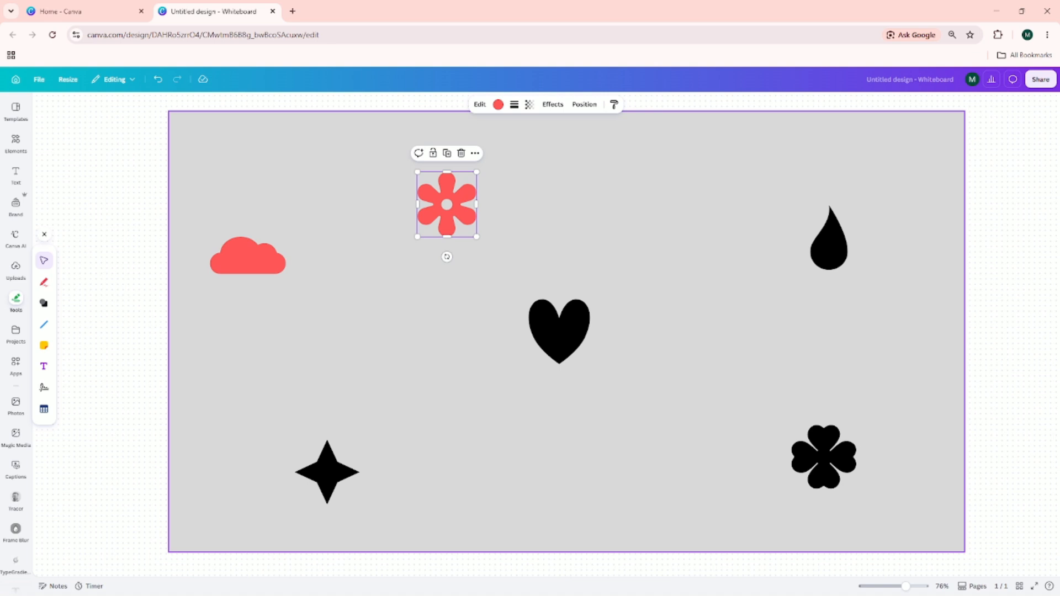
pyautogui.keyDown('shift'); pyautogui.click(248, 256); pyautogui.keyUp('shift')
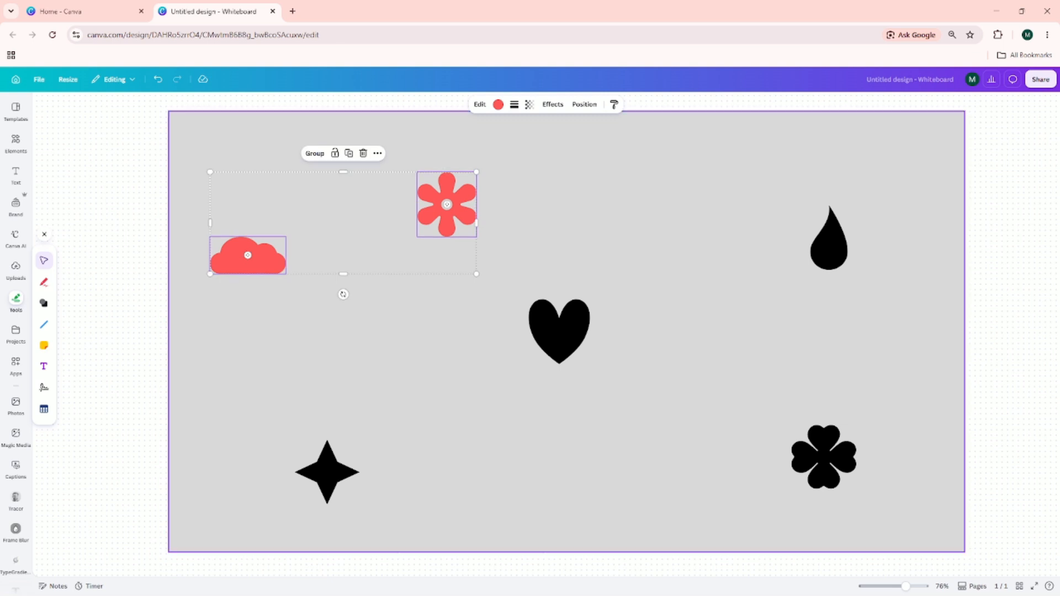
pyautogui.keyDown('shift'); pyautogui.click(559, 332); pyautogui.keyUp('shift')
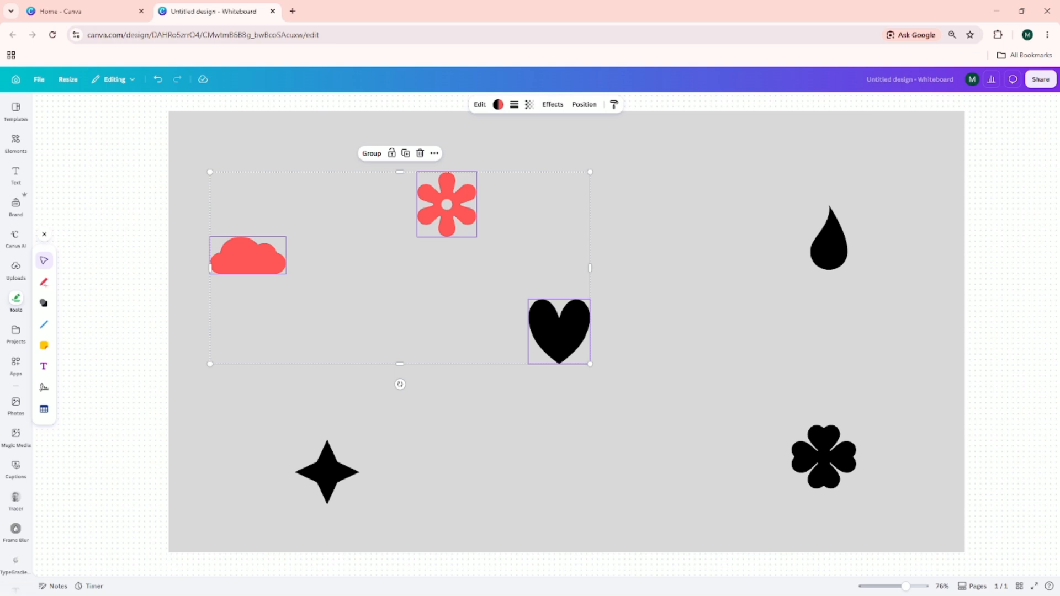
pyautogui.click(371, 153)
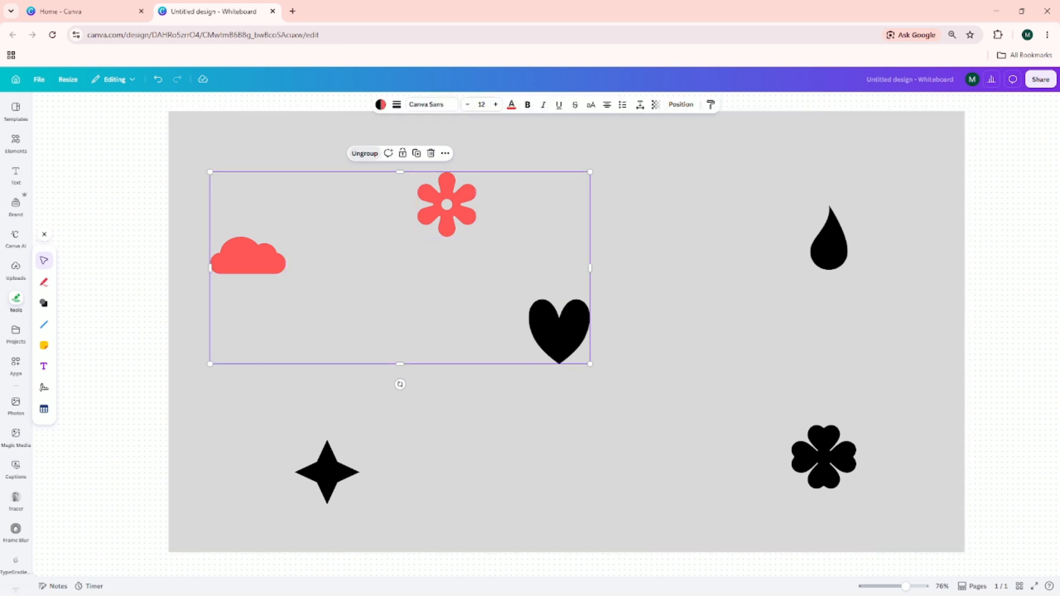
pyautogui.click(365, 153)
pyautogui.press('Escape')
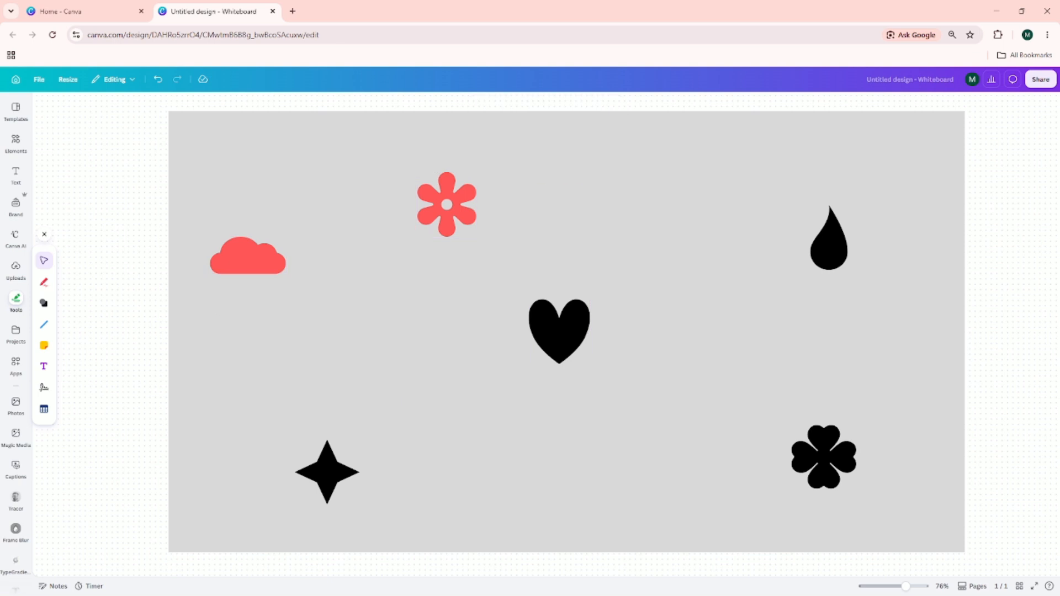
# Group the grey background with the red flower and cloud, and send the group to the back.
pyautogui.moveTo(148, 104); pyautogui.dragTo(461, 245)
pyautogui.hotkey('ctrl', 'g')
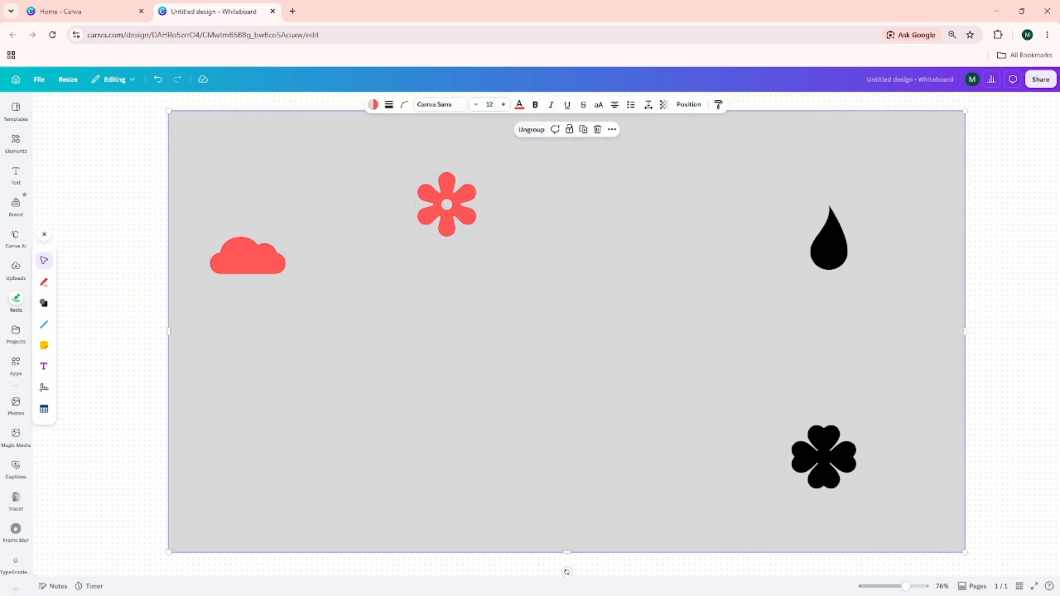
pyautogui.click(688, 105)
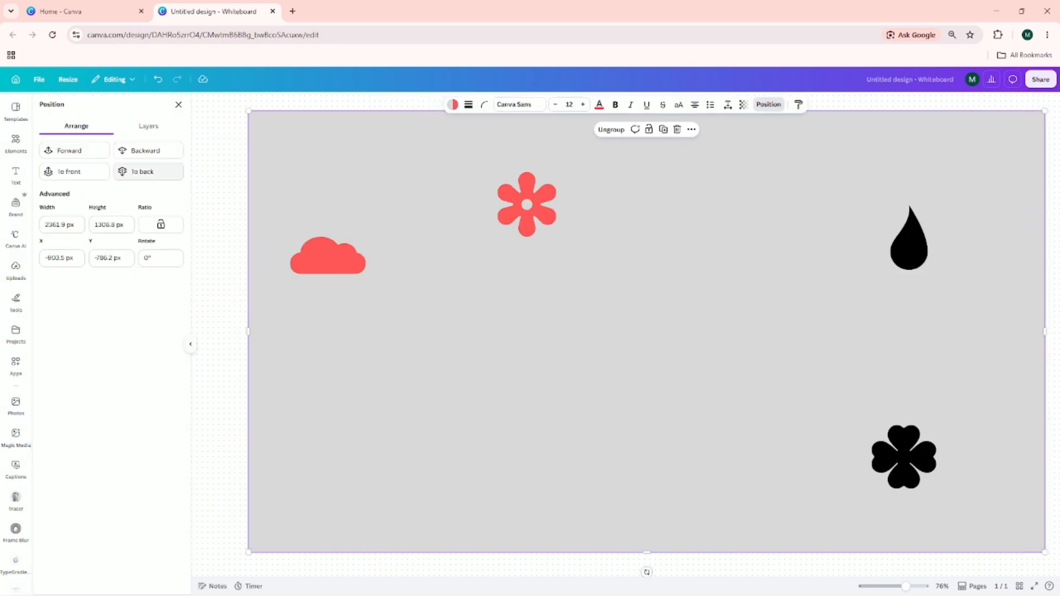
pyautogui.click(148, 172)
# Shift the group of background, flower and cloud slightly down and left, and ungroup it.
pyautogui.moveTo(599, 261)
pyautogui.mouseDown()
pyautogui.moveTo(564, 284)
pyautogui.moveTo(607, 263)
pyautogui.moveTo(578, 282)
pyautogui.moveTo(599, 269)
pyautogui.moveTo(582, 274)
pyautogui.moveTo(592, 271)
pyautogui.mouseUp()
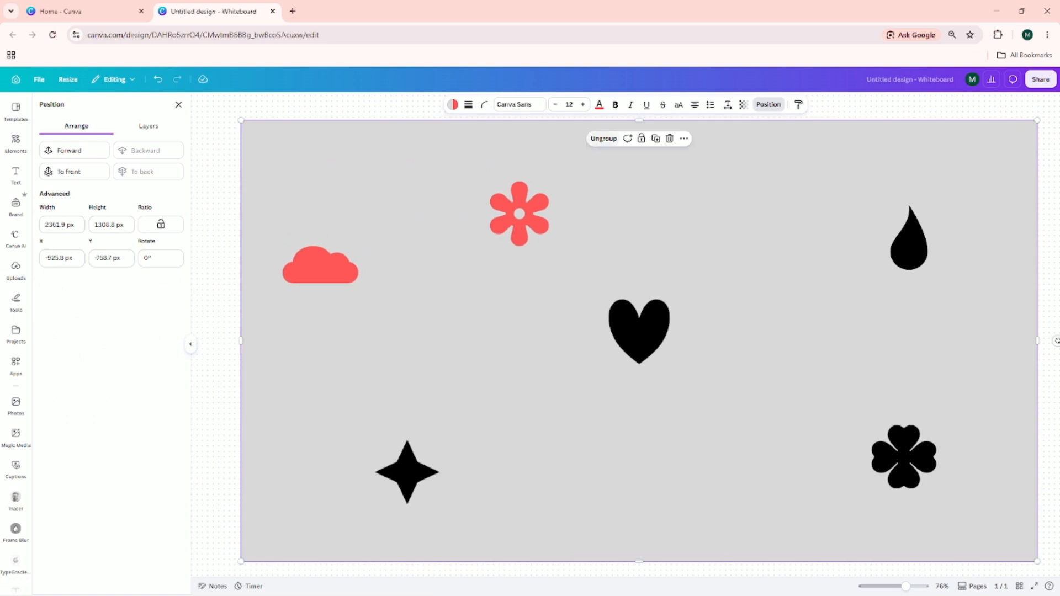
pyautogui.click(603, 139)
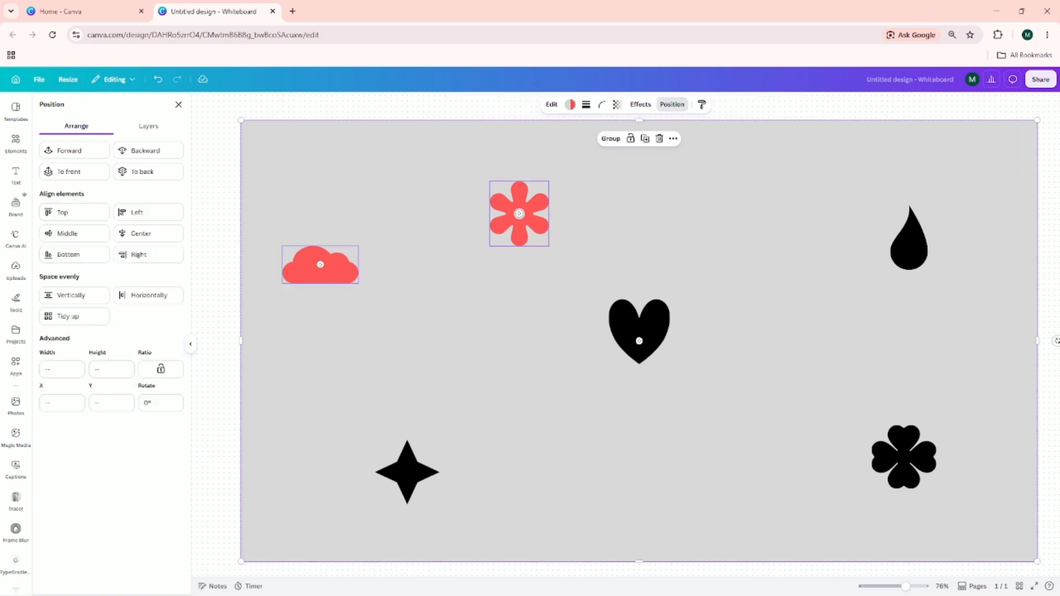
# Group the four black shapes: star, heart, drop and clover.
pyautogui.click(407, 472)
pyautogui.keyDown('shift'); pyautogui.click(639, 331); pyautogui.keyUp('shift')
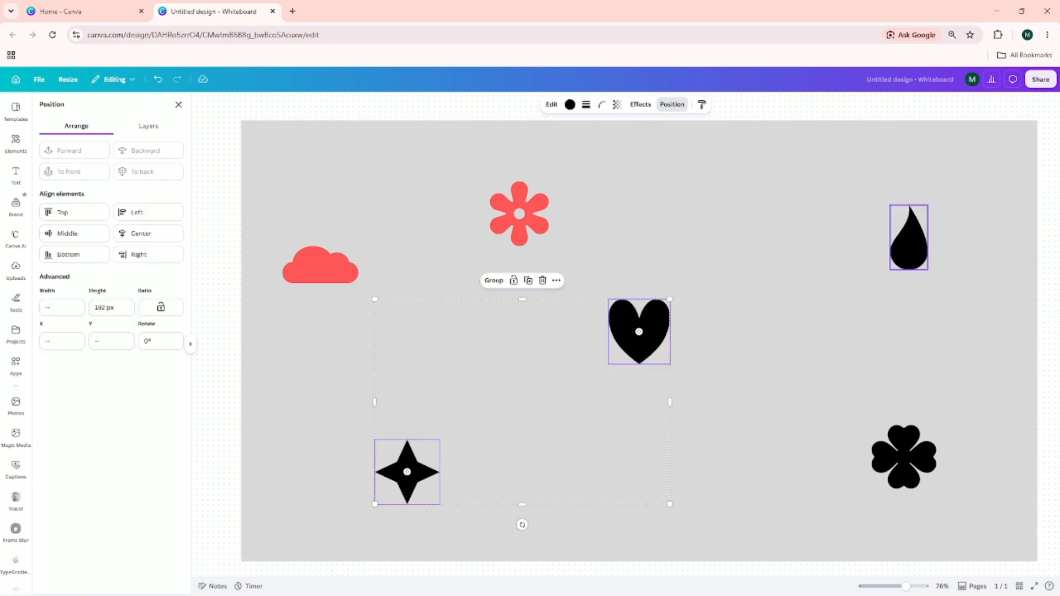
pyautogui.keyDown('shift'); pyautogui.click(909, 238); pyautogui.keyUp('shift')
pyautogui.keyDown('shift'); pyautogui.click(904, 457); pyautogui.keyUp('shift')
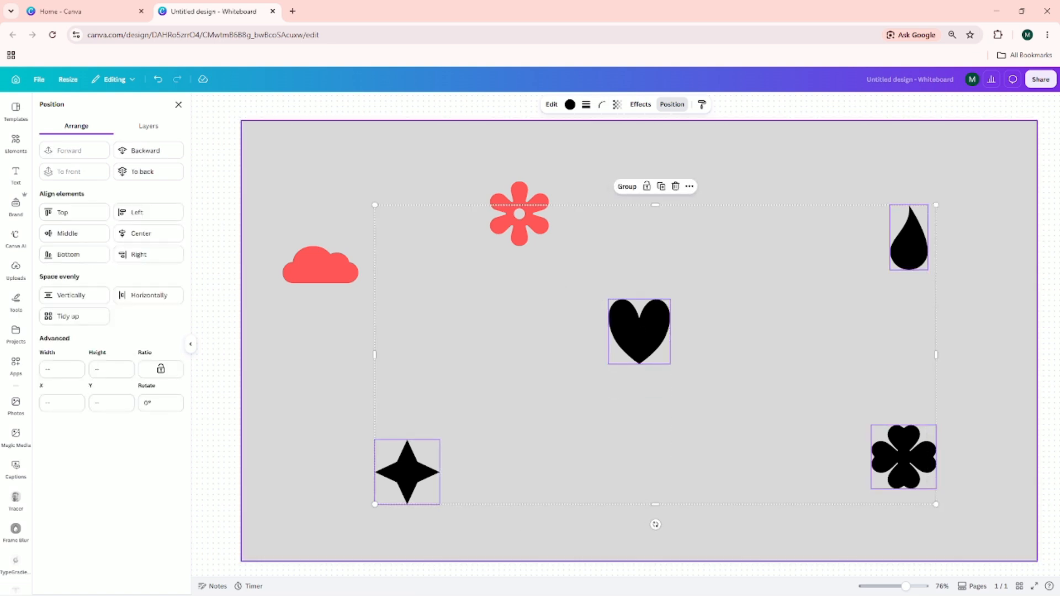
pyautogui.click(689, 186)
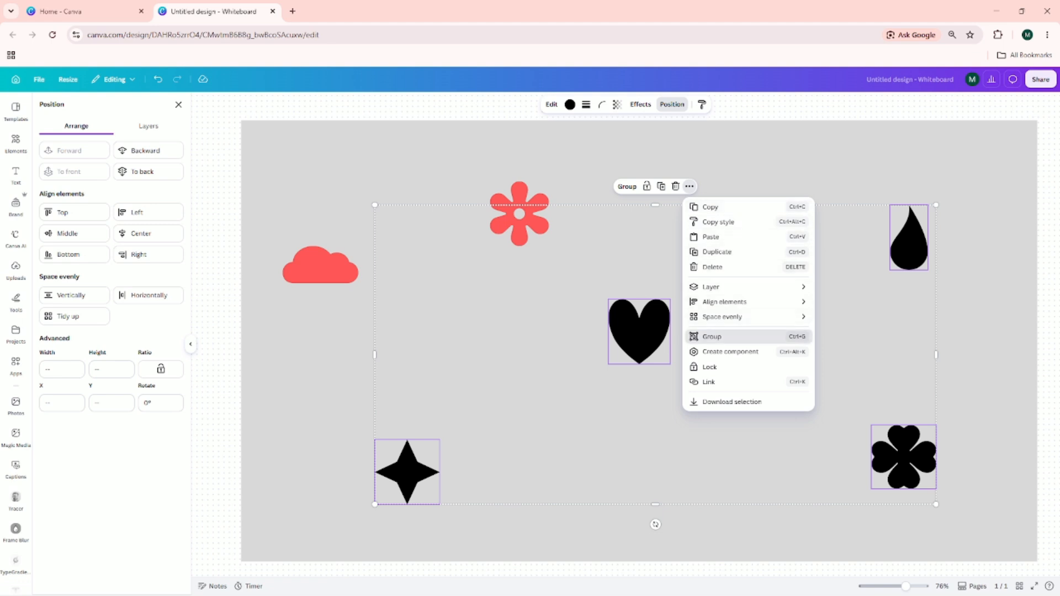
pyautogui.click(711, 336)
pyautogui.press('Escape')
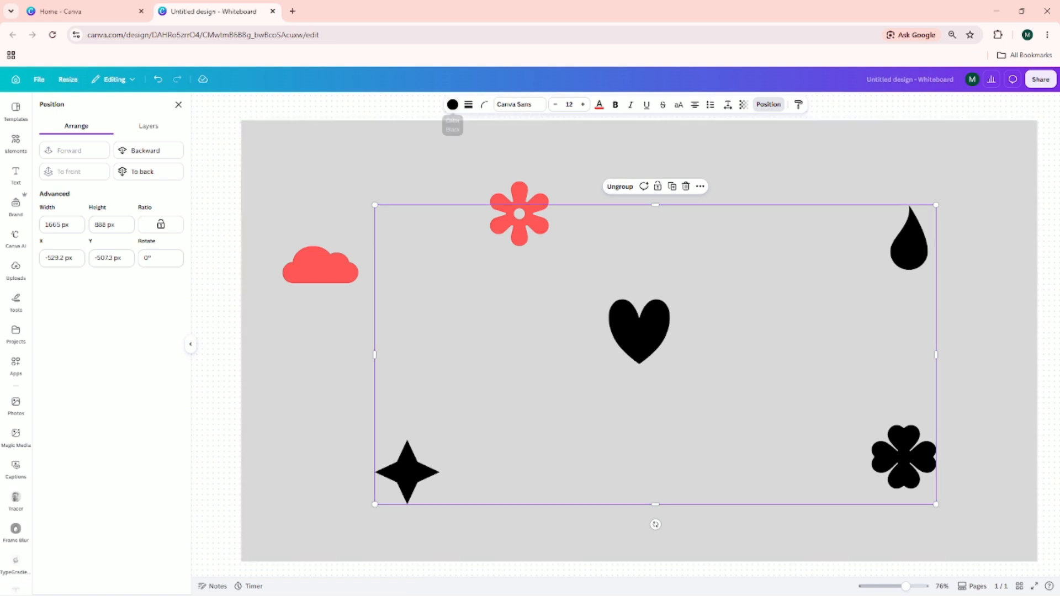
# Move the group of black shapes slightly up and left, and recolor it purple from the default solid colors.
pyautogui.moveTo(639, 331); pyautogui.dragTo(620, 318)
pyautogui.click(452, 105)
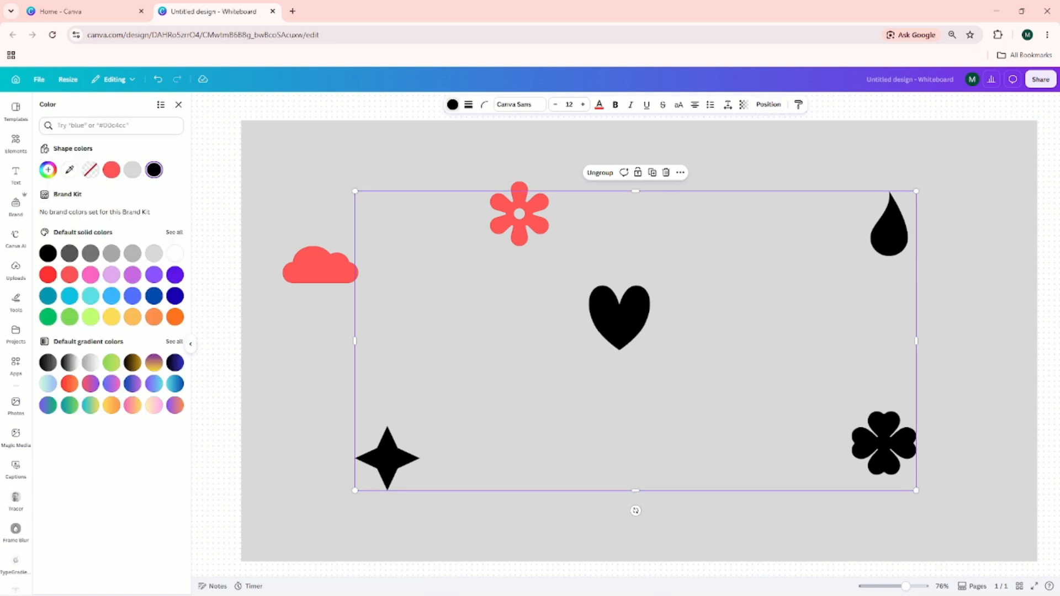
pyautogui.click(154, 275)
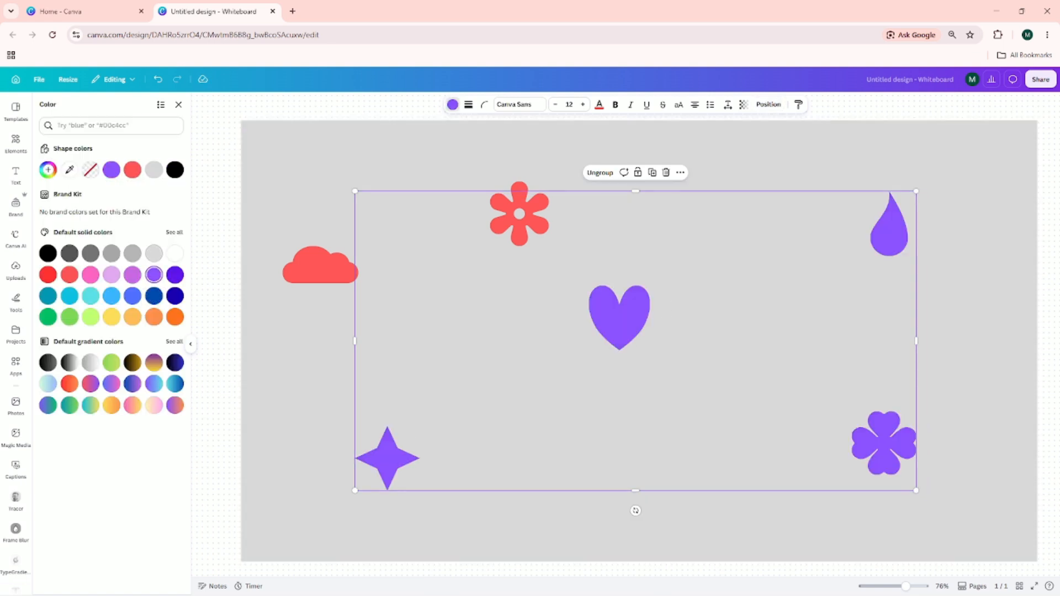
# Set the grouped shapes' color back to black and move the group to the right.
pyautogui.click(175, 170)
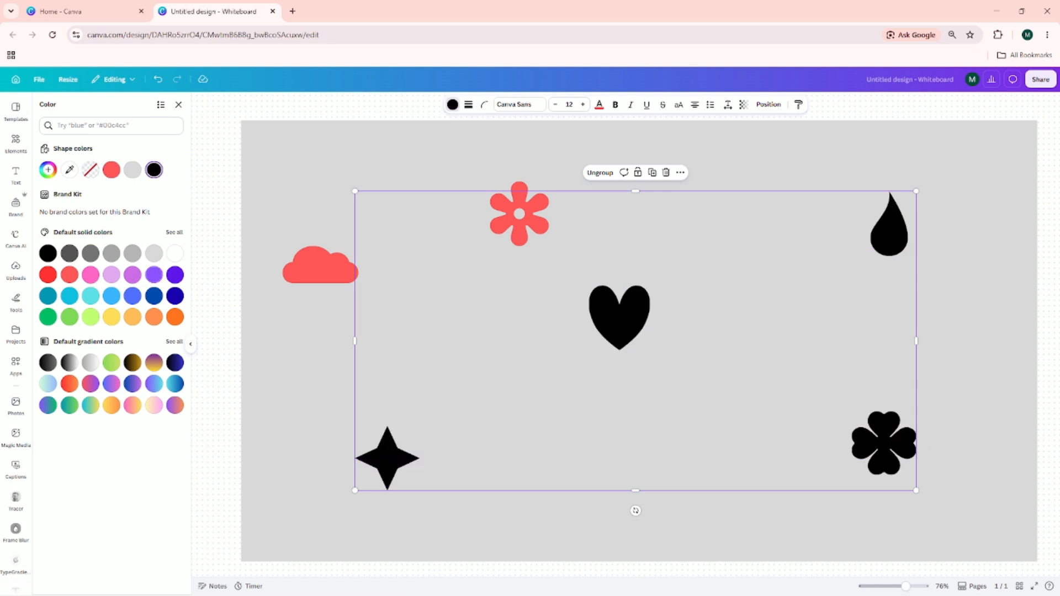
pyautogui.moveTo(619, 317); pyautogui.dragTo(660, 318)
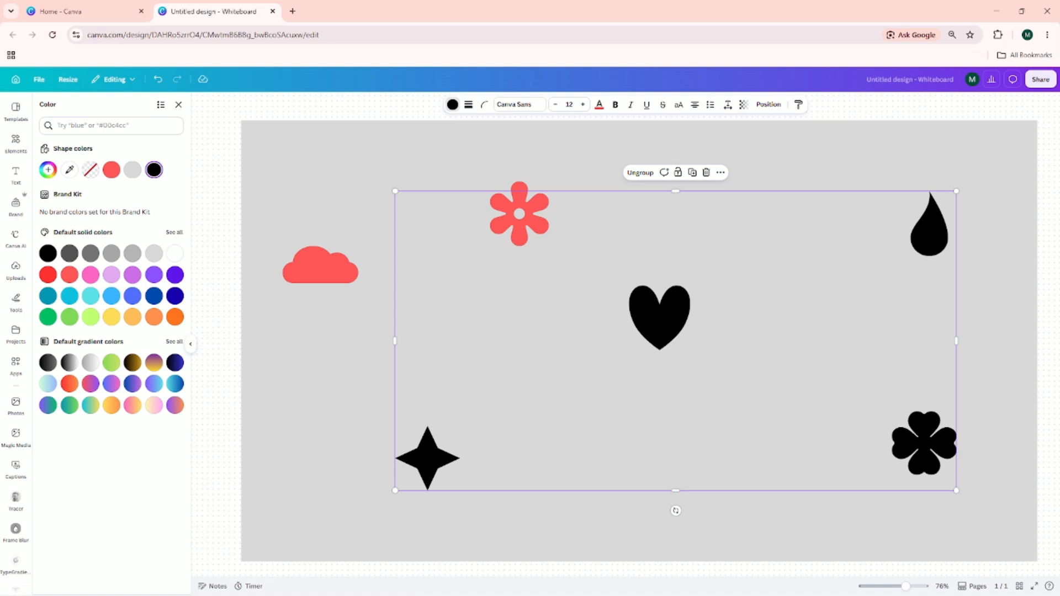
# Enlarge only the heart inside the group of black shapes, keeping its top-left corner in place.
pyautogui.click(660, 321)
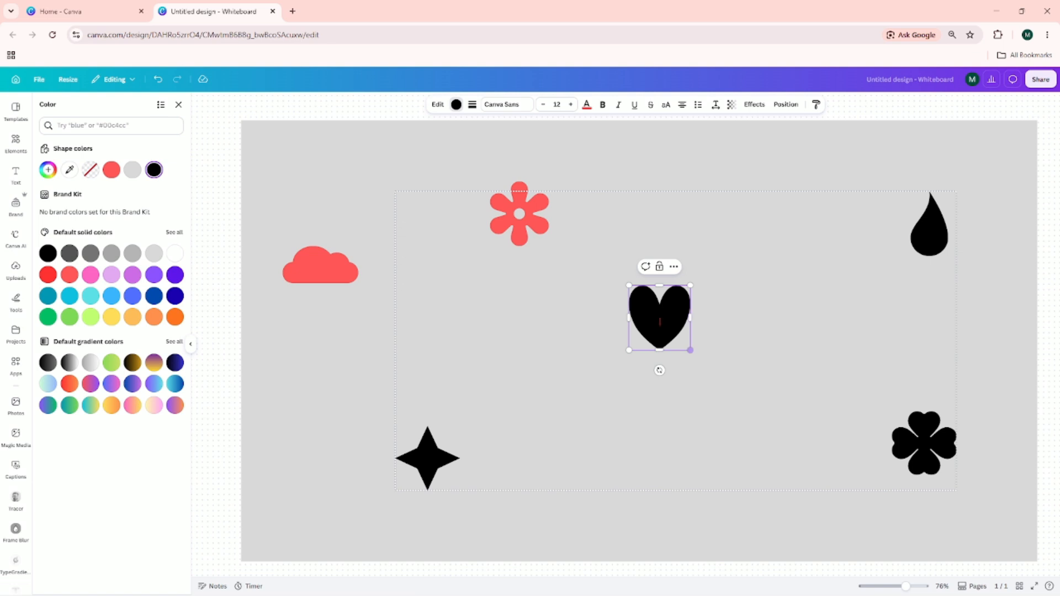
pyautogui.moveTo(690, 350); pyautogui.dragTo(714, 375)
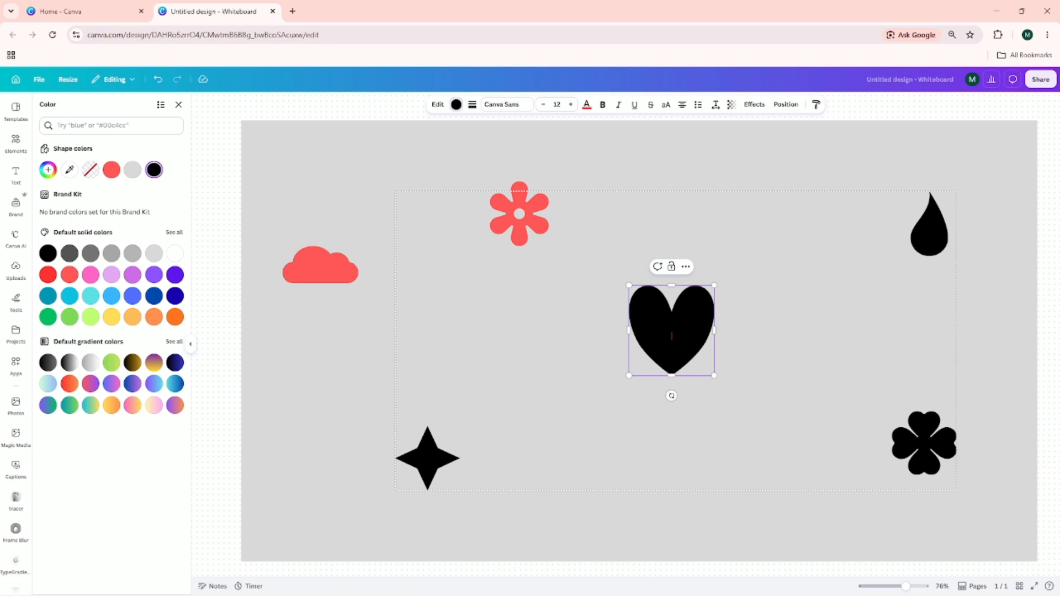
pyautogui.click(993, 331)
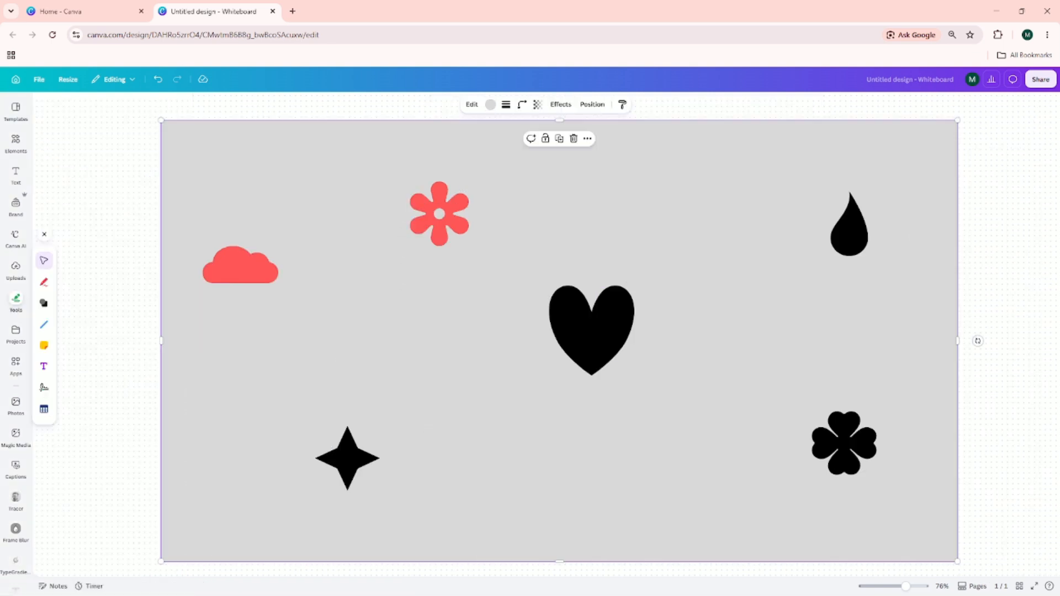
# Ungroup the star, heart, drop and clover.
pyautogui.click(592, 330)
pyautogui.click(560, 172)
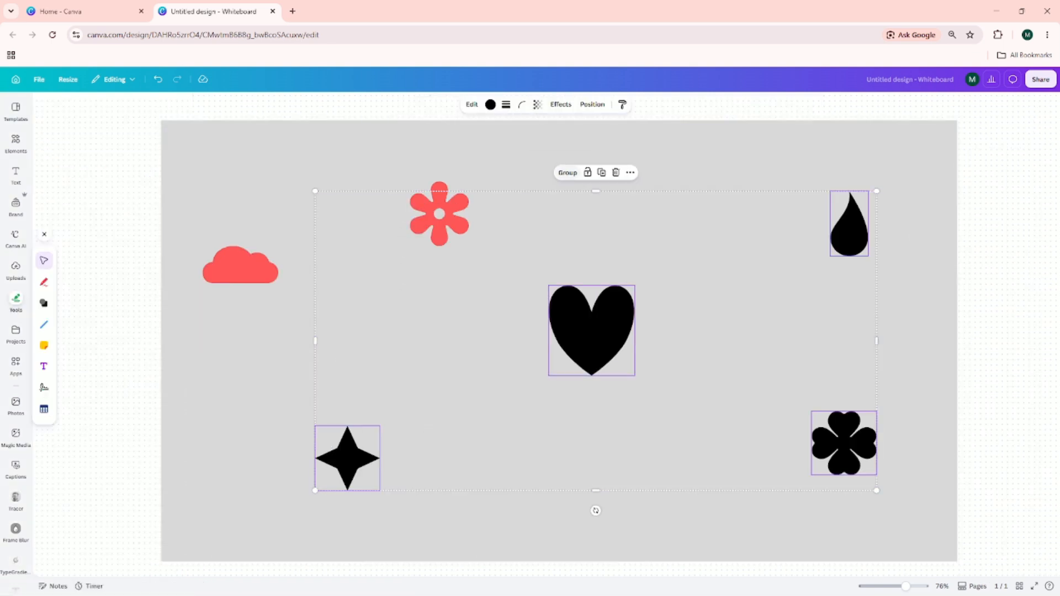
pyautogui.click(591, 248)
# Scale the heart down to about 211 by 223 px from its bottom-right corner.
pyautogui.click(592, 330)
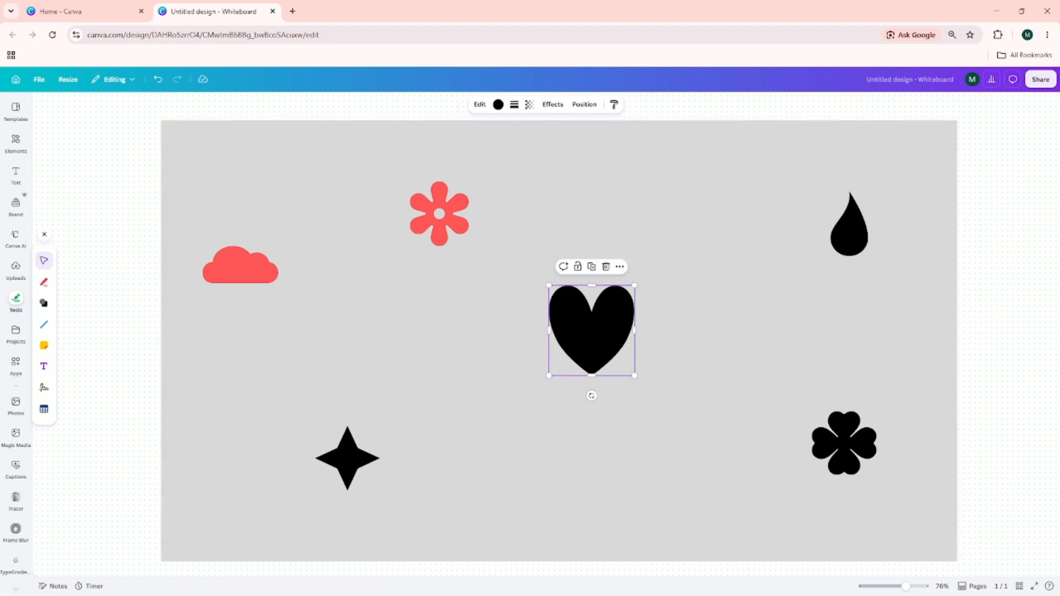
pyautogui.moveTo(634, 375); pyautogui.dragTo(620, 360)
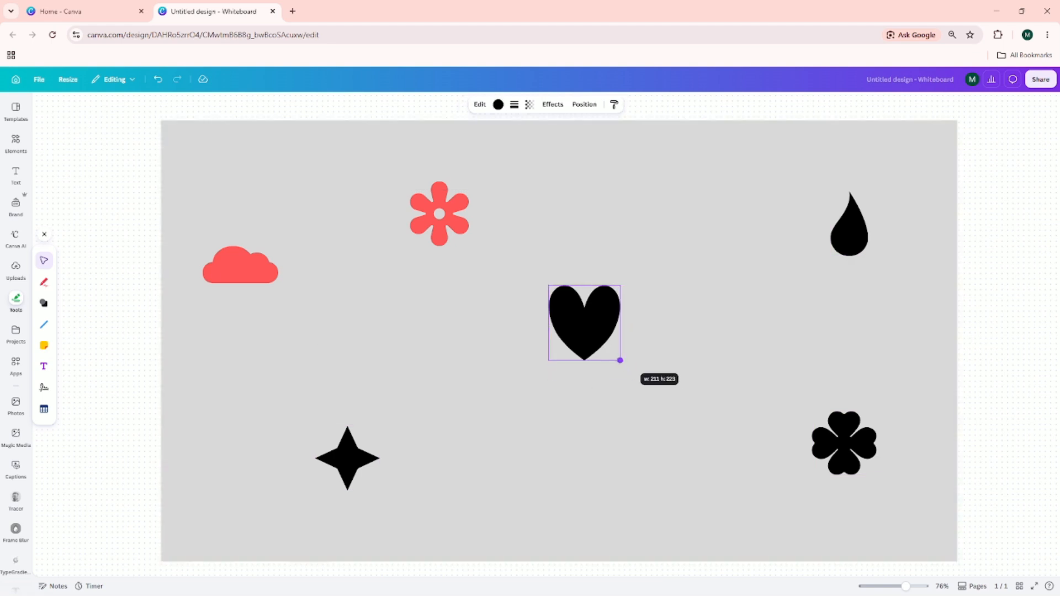
pyautogui.click(663, 360)
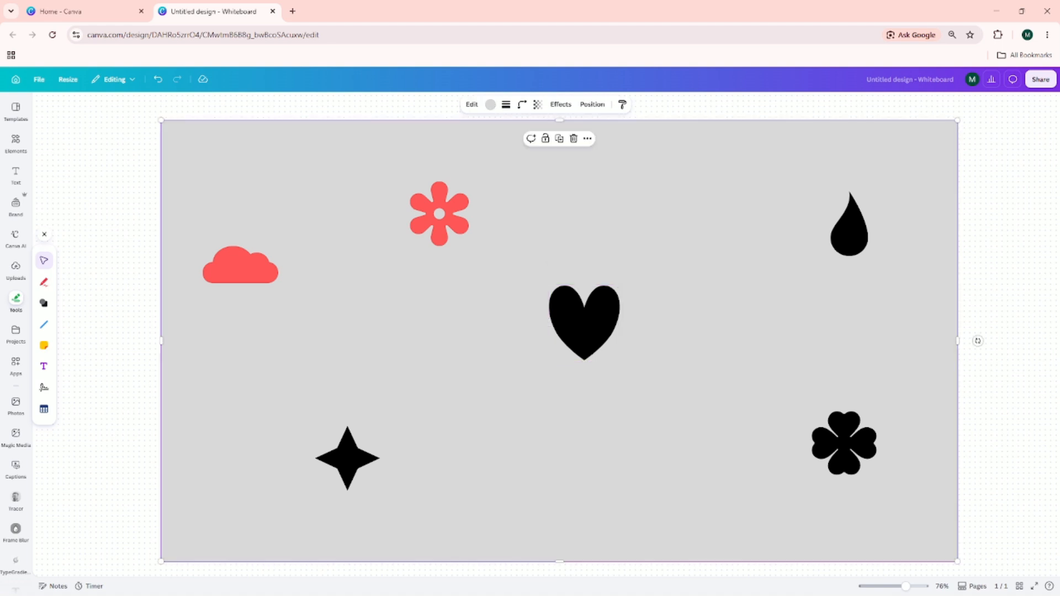
pyautogui.click(849, 229)
pyautogui.keyDown('shift'); pyautogui.click(584, 321); pyautogui.keyUp('shift')
pyautogui.keyDown('shift'); pyautogui.click(347, 459); pyautogui.keyUp('shift')
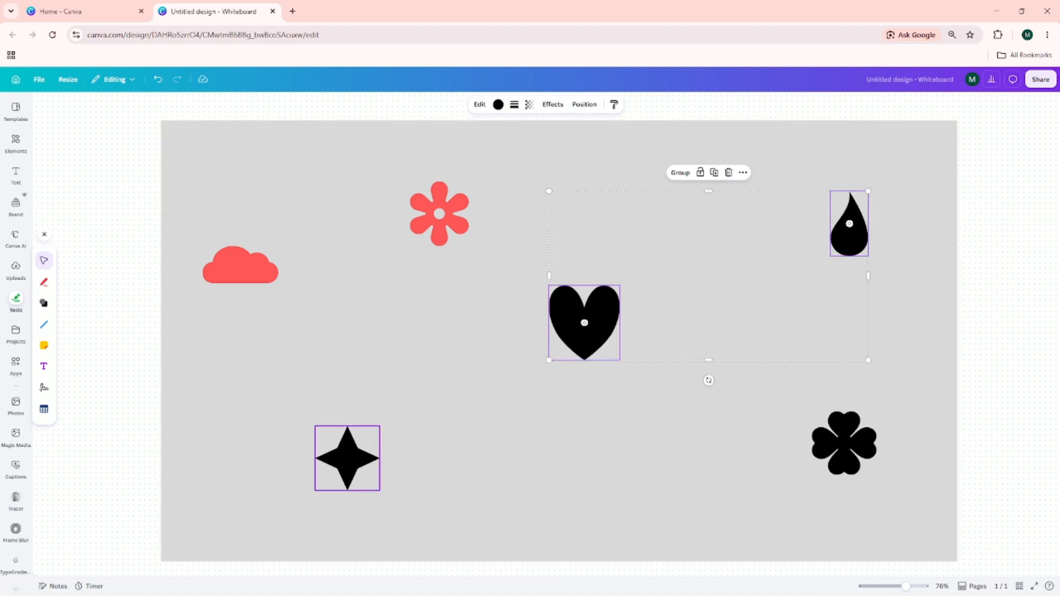
# Group the clover, heart, star and drop, and move the group slightly down and right.
pyautogui.click(844, 443)
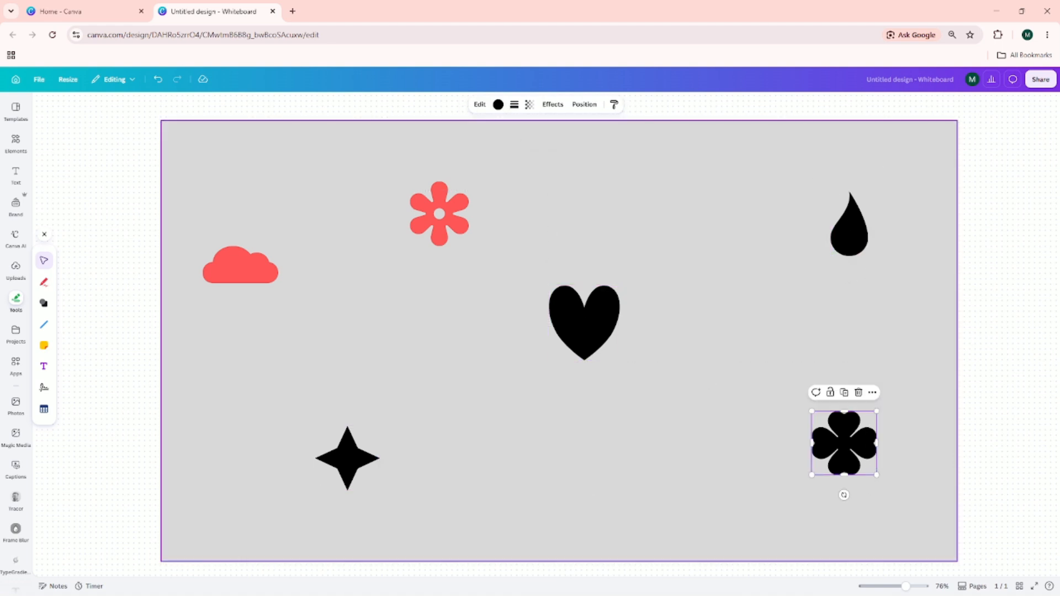
pyautogui.keyDown('shift'); pyautogui.click(584, 322); pyautogui.keyUp('shift')
pyautogui.keyDown('shift'); pyautogui.click(347, 458); pyautogui.keyUp('shift')
pyautogui.keyDown('shift'); pyautogui.click(849, 229); pyautogui.keyUp('shift')
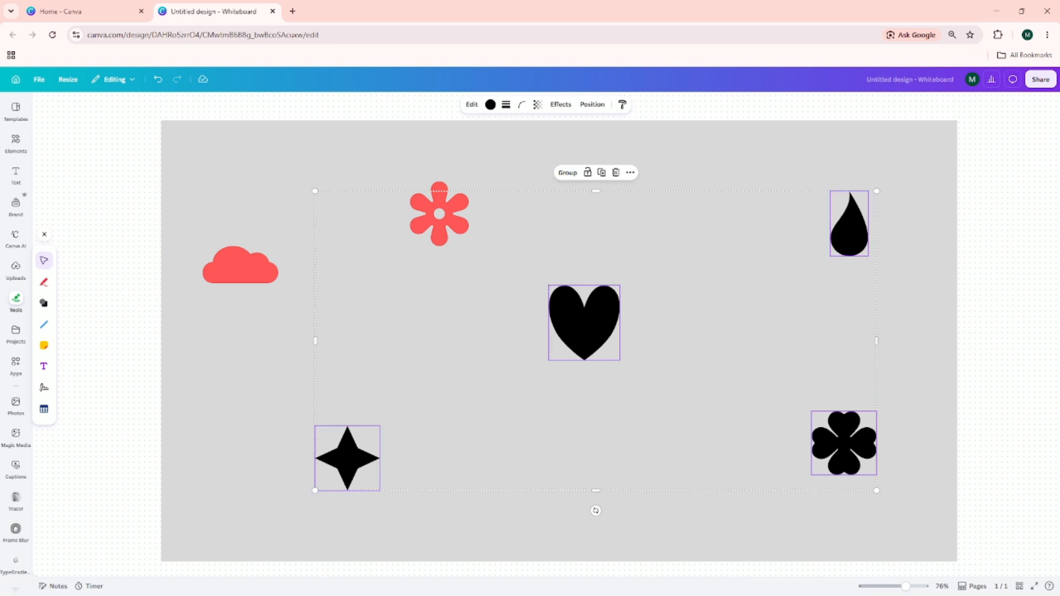
pyautogui.click(568, 172)
pyautogui.press('Escape')
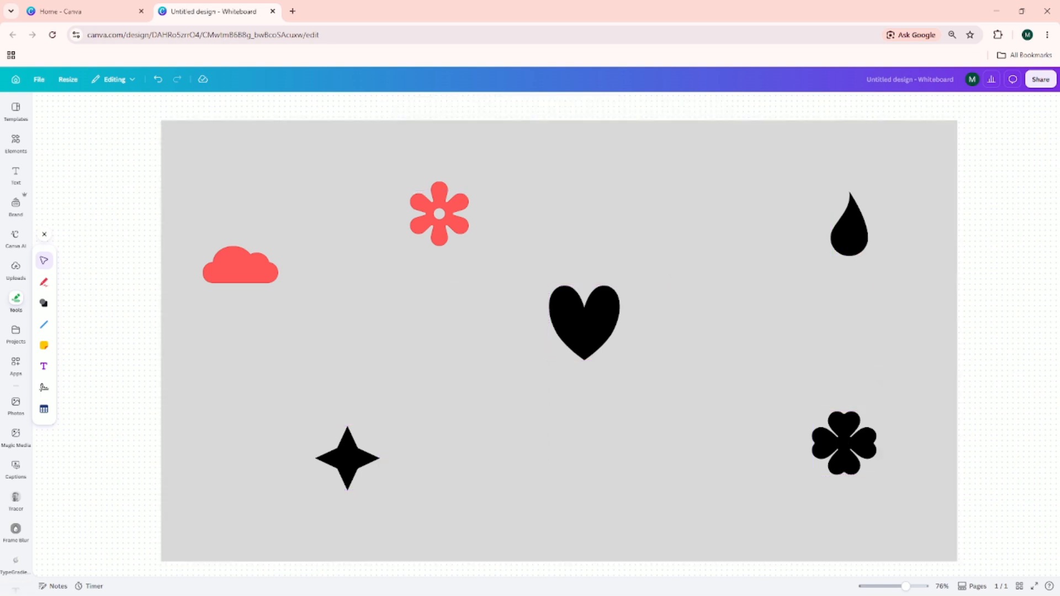
pyautogui.moveTo(584, 323); pyautogui.dragTo(591, 326)
pyautogui.press('Escape')
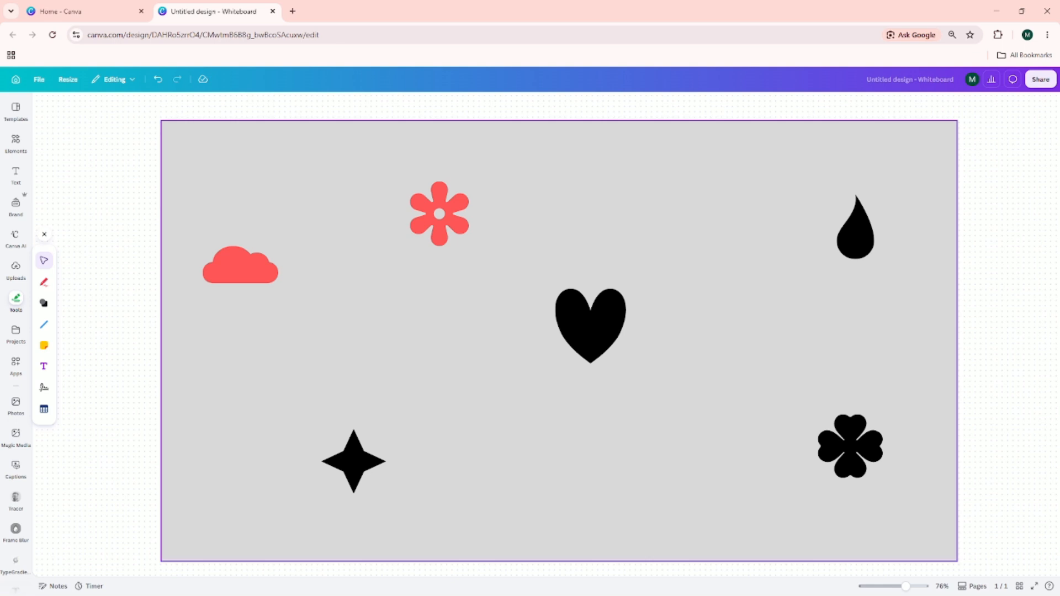
# Nudge the grey background rectangle slightly to the right.
pyautogui.click(559, 395)
pyautogui.press('Right')
pyautogui.press('Right')
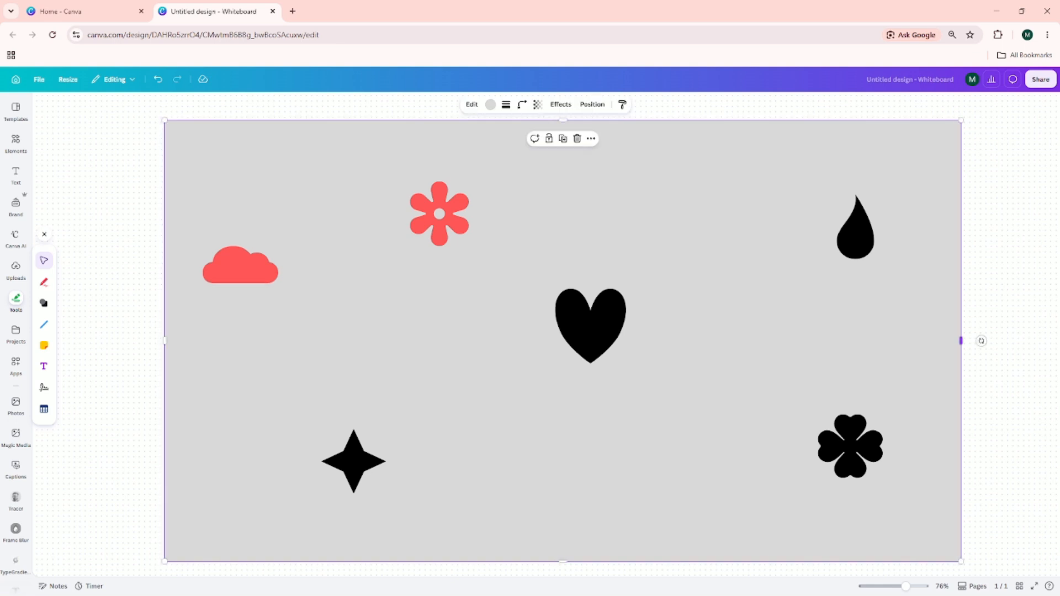
pyautogui.press('Escape')
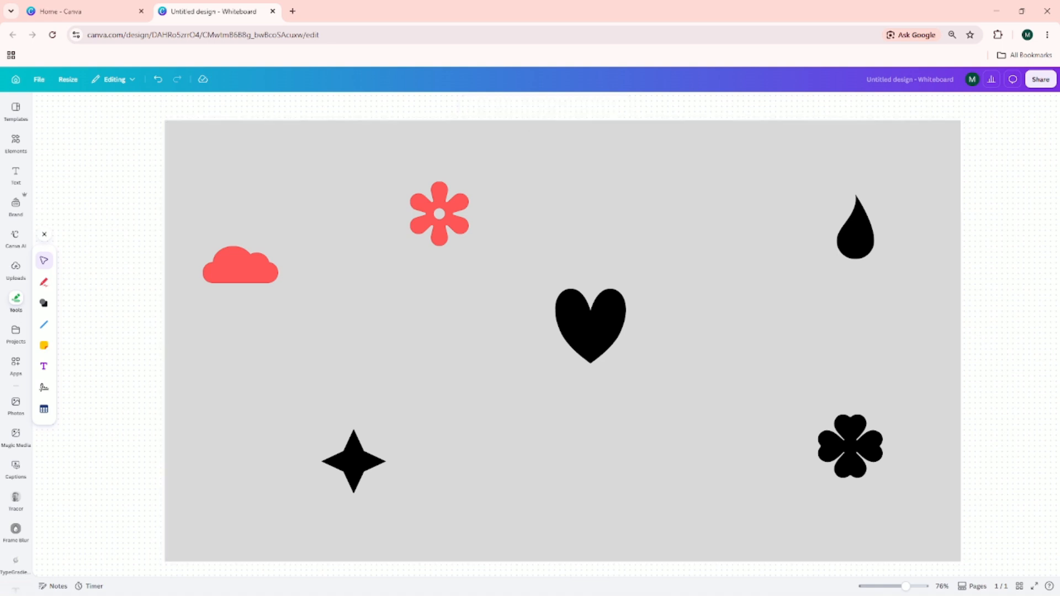